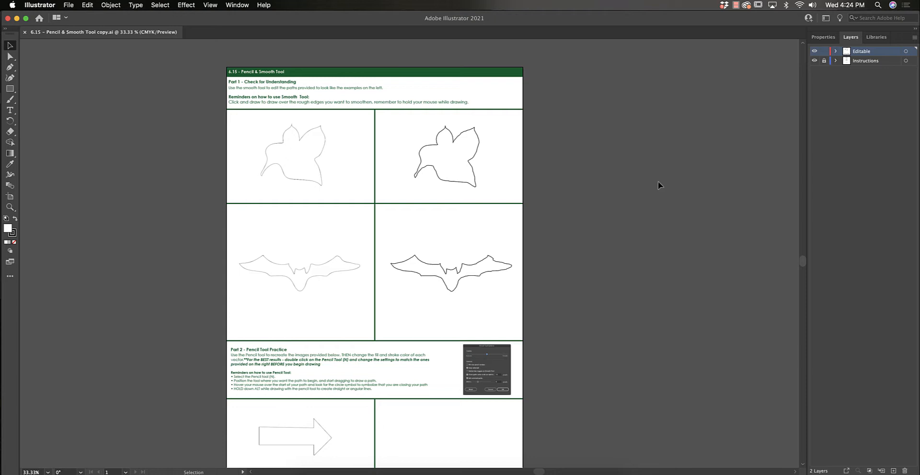
# Add the Smooth Tool to the toolbar and make it the active tool.
pyautogui.press('super+equal')
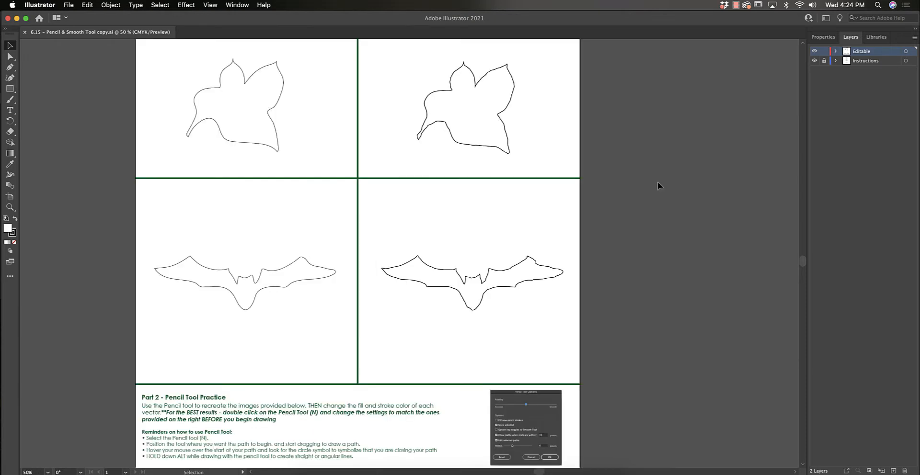
pyautogui.scroll(3, 616, 129)
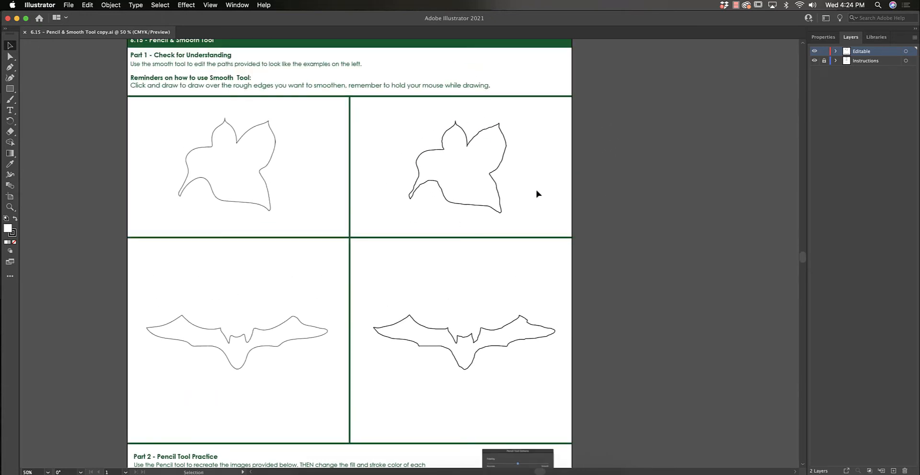
pyautogui.press('super+equal')
pyautogui.scroll(3, 530, 158)
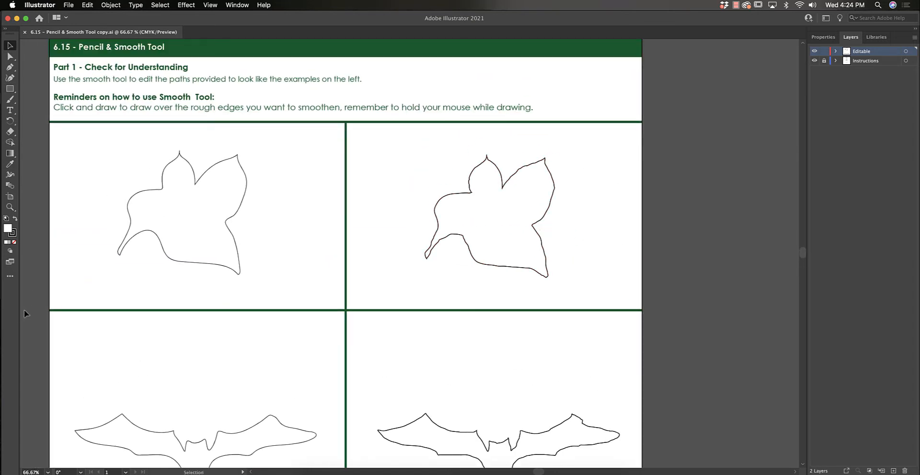
pyautogui.click(11, 277)
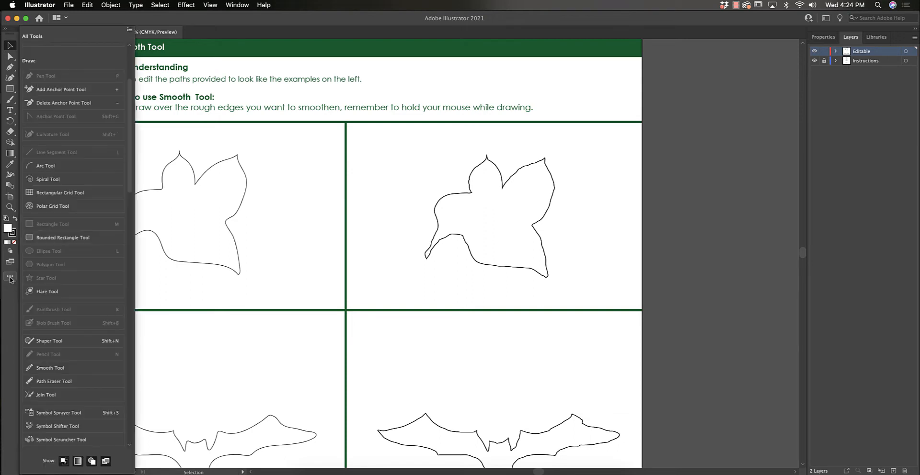
pyautogui.moveTo(28, 374); pyautogui.dragTo(10, 99)
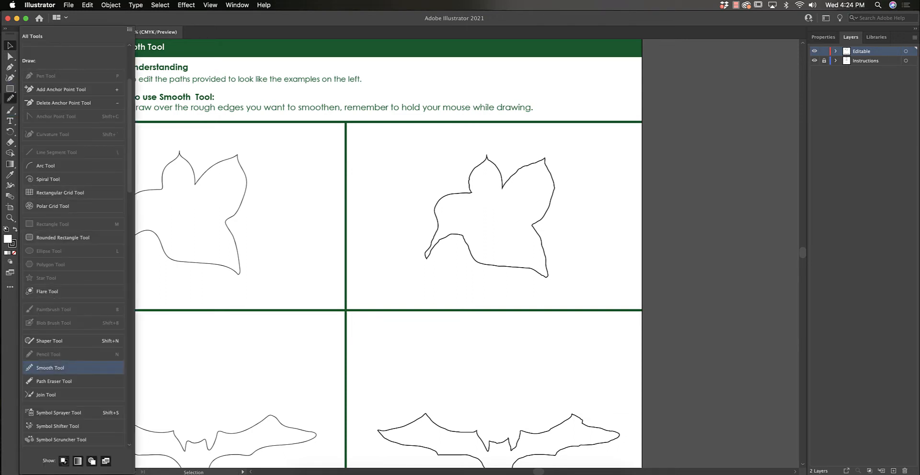
pyautogui.click(10, 100)
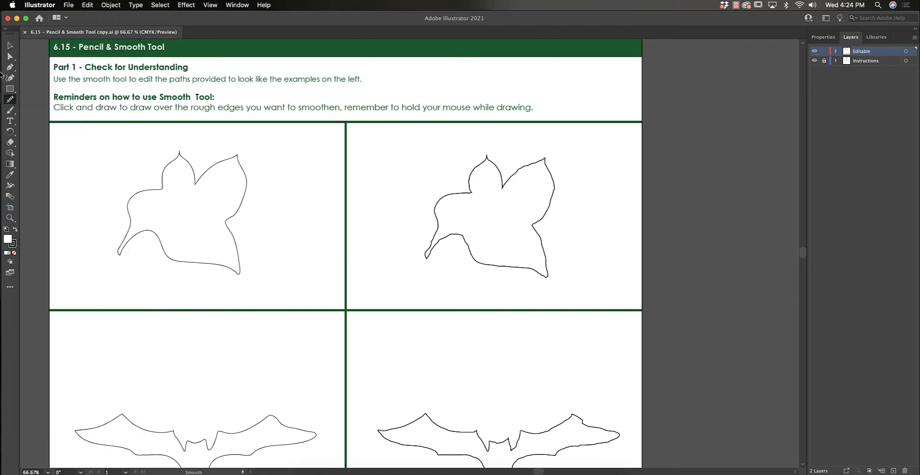
# Smooth the rough hummingbird outline in the right-hand column along its large wing, tail and underside using the Smooth Tool.
pyautogui.click(11, 46)
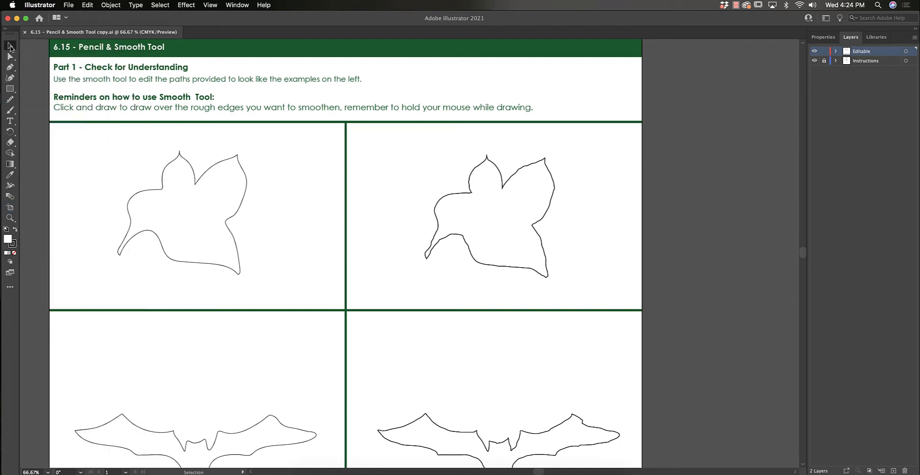
pyautogui.click(530, 170)
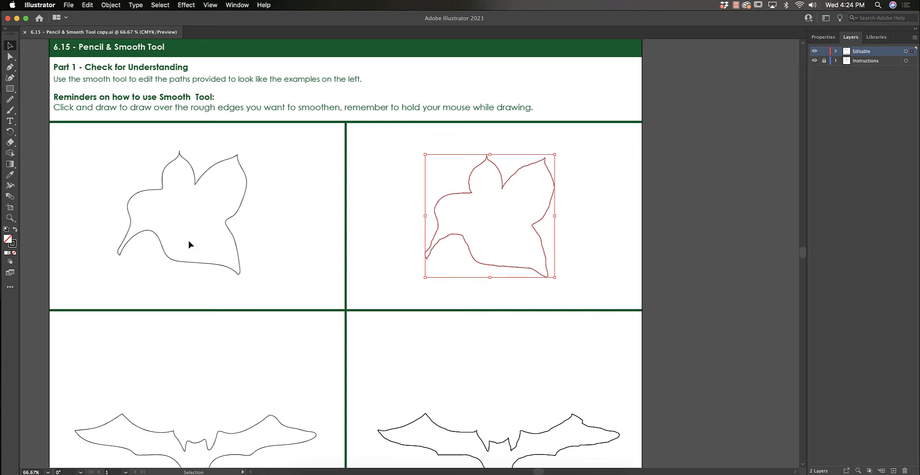
pyautogui.click(10, 100)
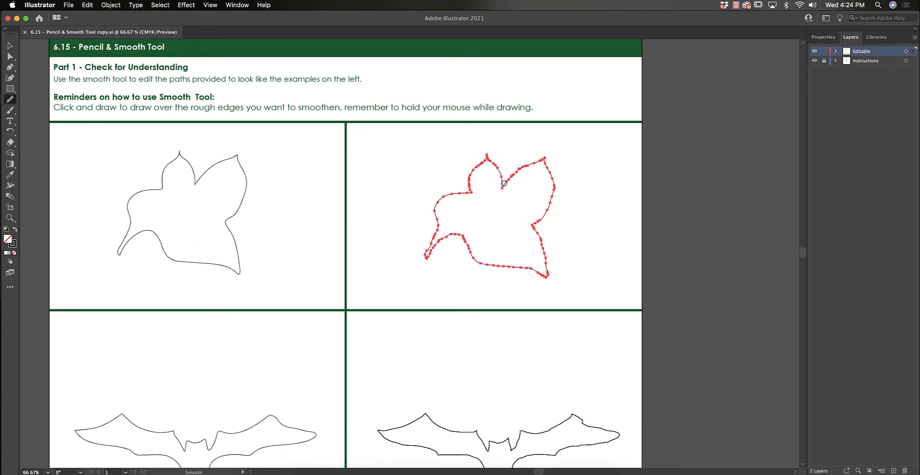
pyautogui.moveTo(502, 188); pyautogui.dragTo(546, 156)
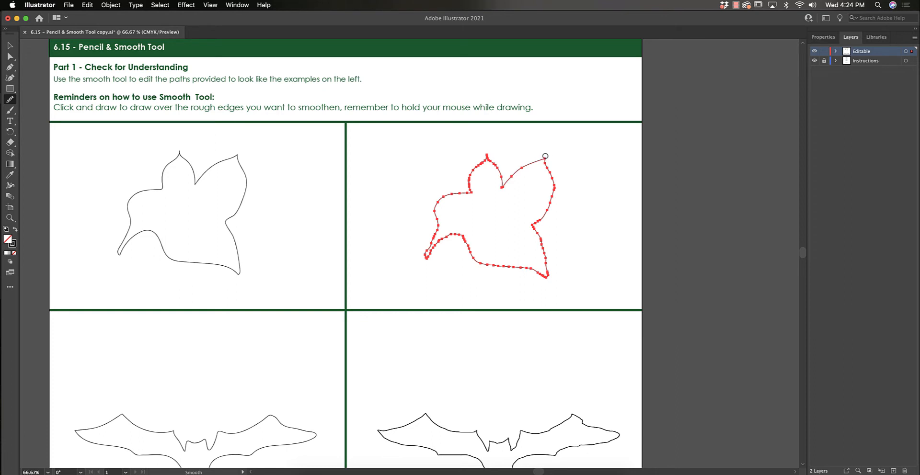
pyautogui.moveTo(545, 156)
pyautogui.mouseDown()
pyautogui.moveTo(555, 191)
pyautogui.moveTo(546, 217)
pyautogui.moveTo(531, 226)
pyautogui.moveTo(553, 198)
pyautogui.mouseUp()
pyautogui.moveTo(533, 228); pyautogui.dragTo(546, 275)
pyautogui.moveTo(537, 239)
pyautogui.mouseDown()
pyautogui.moveTo(547, 283)
pyautogui.moveTo(526, 267)
pyautogui.moveTo(542, 278)
pyautogui.moveTo(472, 261)
pyautogui.mouseUp()
pyautogui.press('v')
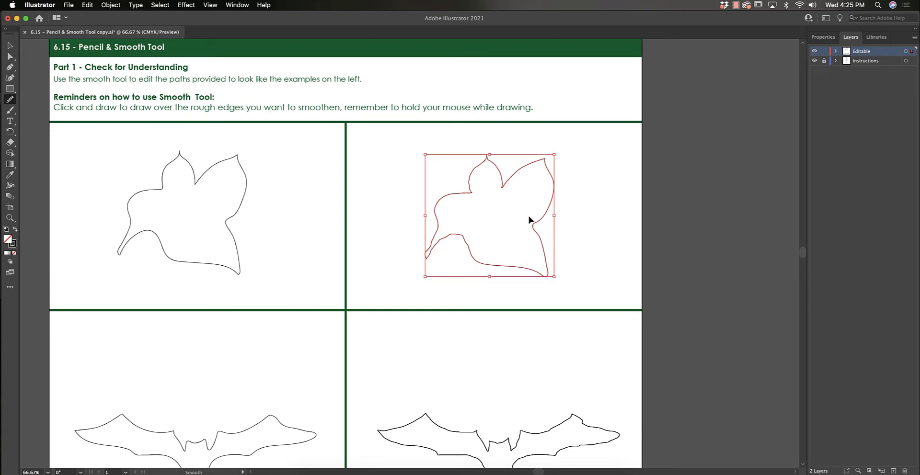
# Choose the Pencil Tool and confirm its options with Fidelity midway between Accurate and Smooth and Keep selected enabled.
pyautogui.press('space')
pyautogui.moveTo(527, 305); pyautogui.dragTo(556, 234)
pyautogui.press('space')
pyautogui.moveTo(548, 392); pyautogui.dragTo(582, 298)
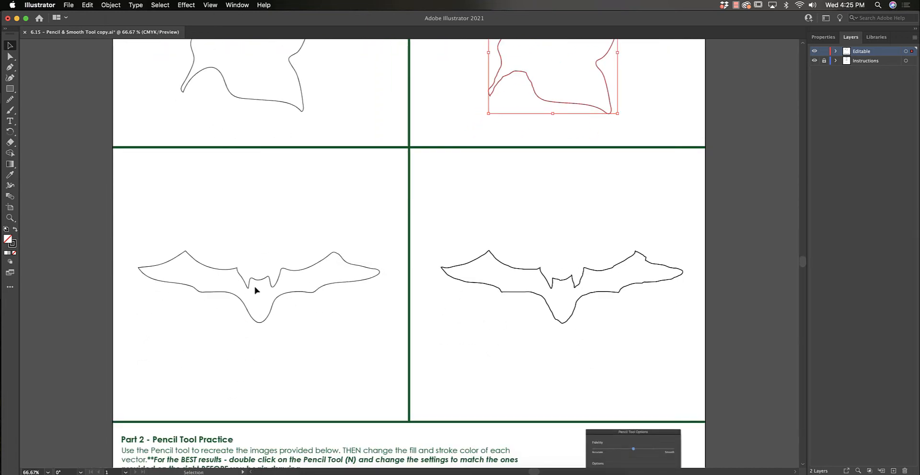
pyautogui.scroll(-10, 429, 355)
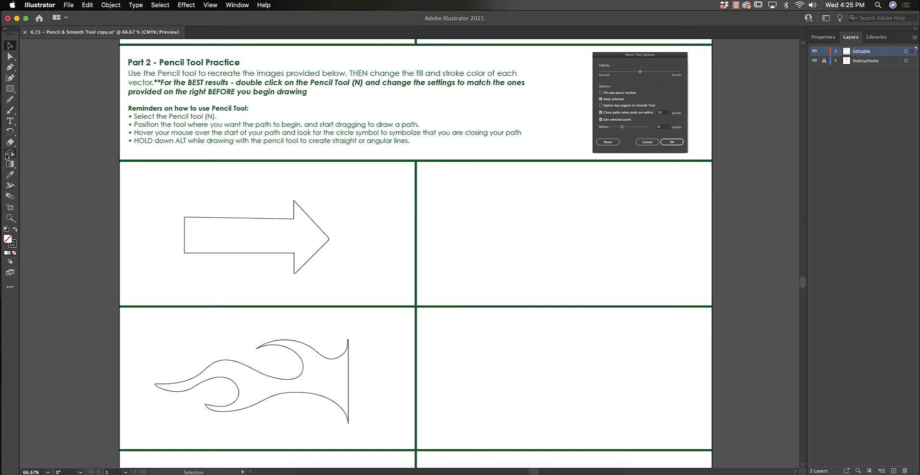
pyautogui.click(10, 111)
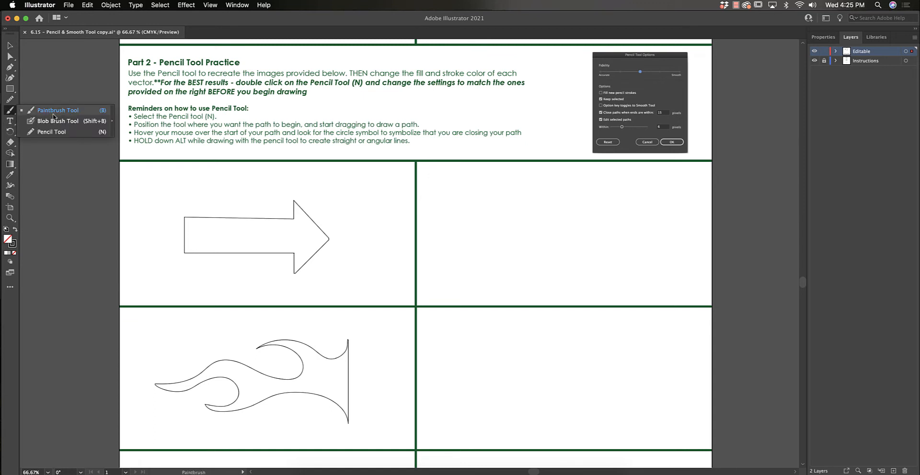
pyautogui.click(63, 133)
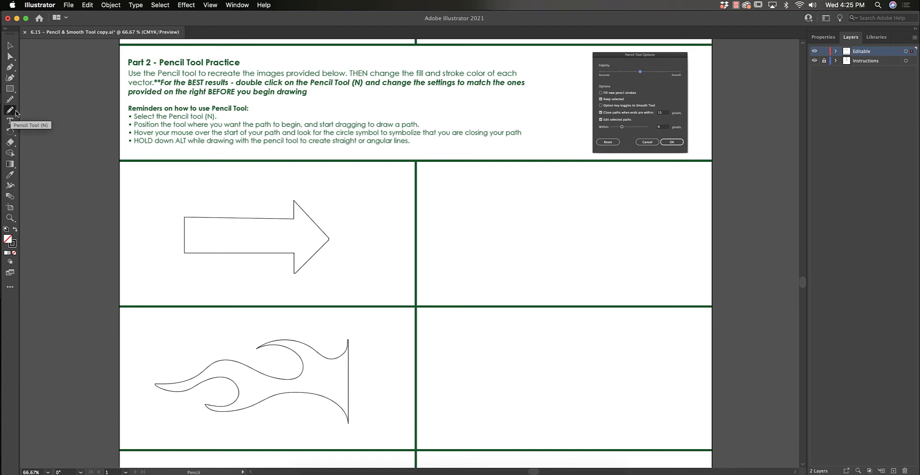
pyautogui.doubleClick(11, 113)
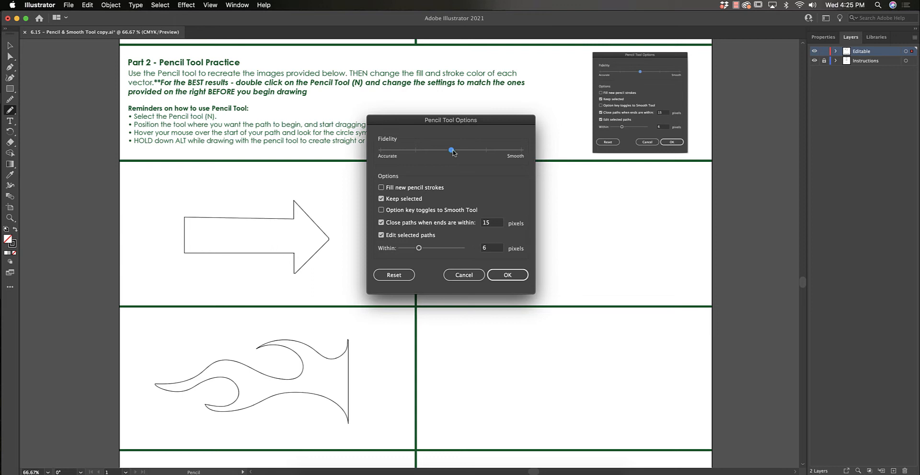
pyautogui.moveTo(450, 151)
pyautogui.mouseDown()
pyautogui.moveTo(382, 152)
pyautogui.moveTo(450, 151)
pyautogui.mouseUp()
pyautogui.click(382, 199)
pyautogui.click(382, 198)
pyautogui.click(515, 275)
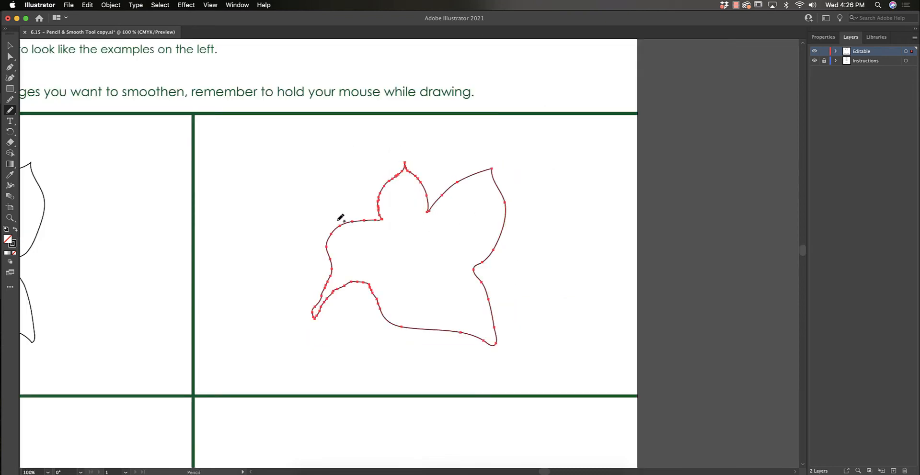
# Trace the Part 2 arrow with the Pencil Tool as a closed path made of straight segments.
pyautogui.scroll(-2, 316, 335)
pyautogui.scroll(-20, 309, 362)
pyautogui.hscroll(-3, 308, 362)
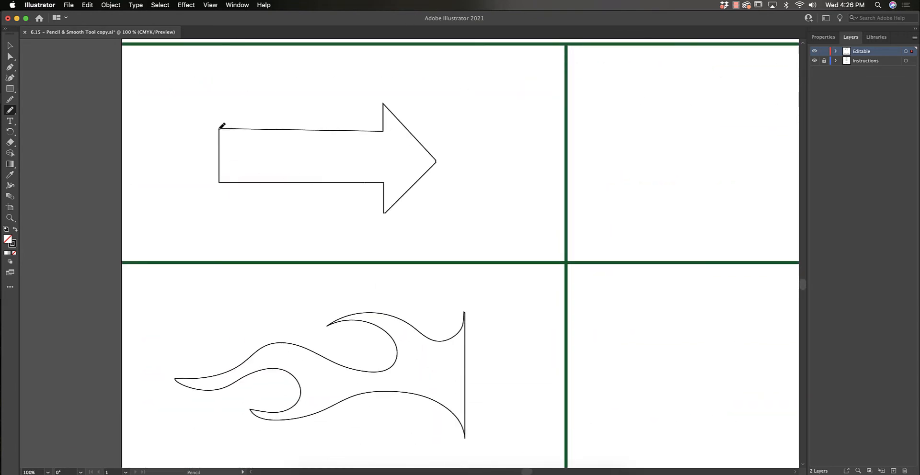
pyautogui.moveTo(220, 128); pyautogui.dragTo(384, 129)
pyautogui.moveTo(383, 129)
pyautogui.mouseDown()
pyautogui.moveTo(384, 103)
pyautogui.moveTo(441, 162)
pyautogui.moveTo(387, 222)
pyautogui.moveTo(385, 182)
pyautogui.moveTo(218, 182)
pyautogui.moveTo(220, 129)
pyautogui.mouseUp()
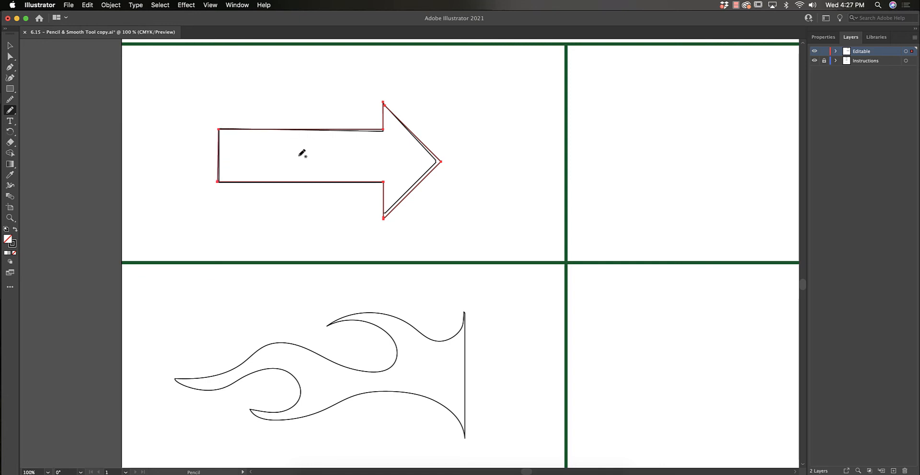
# Move the traced arrow into the empty cell beside the example arrow and deselect it.
pyautogui.press('v')
pyautogui.moveTo(317, 186); pyautogui.dragTo(692, 184)
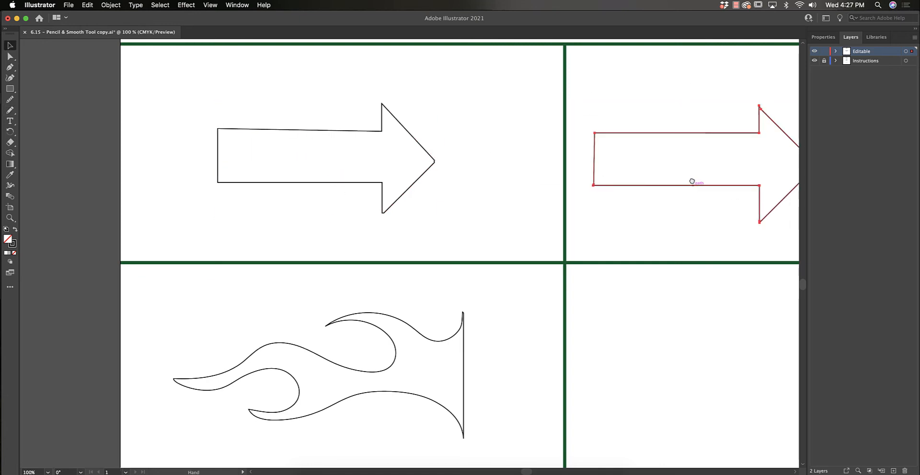
pyautogui.hscroll(5, 694, 182)
pyautogui.click(661, 201)
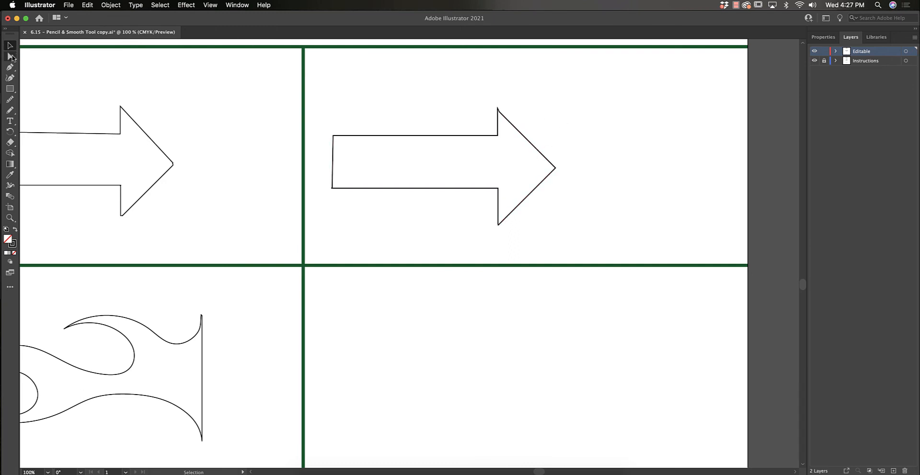
# Delete the extra anchor point beside the upper corner of the traced arrow's head, then deselect the path.
pyautogui.press('a')
pyautogui.click(500, 112)
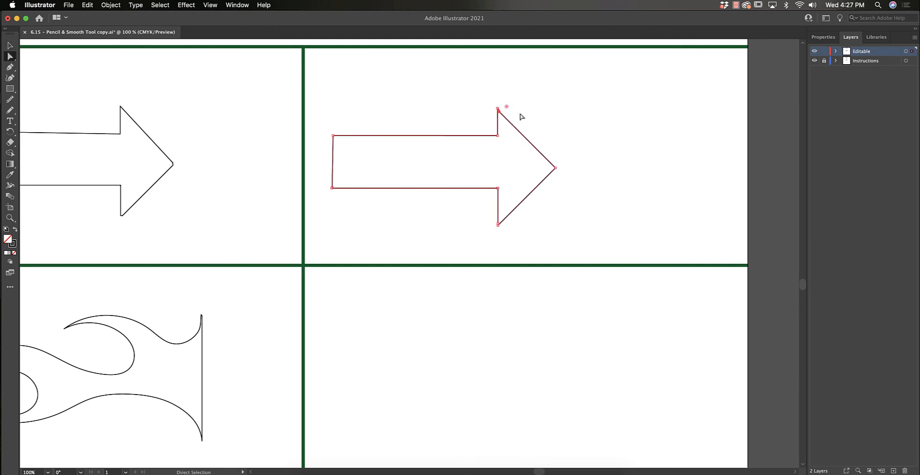
pyautogui.press('super+equal')
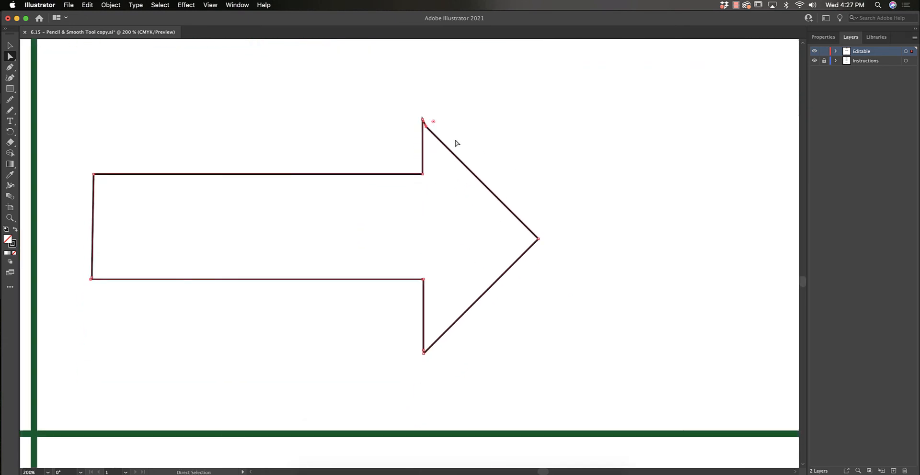
pyautogui.click(425, 126)
pyautogui.click(9, 69)
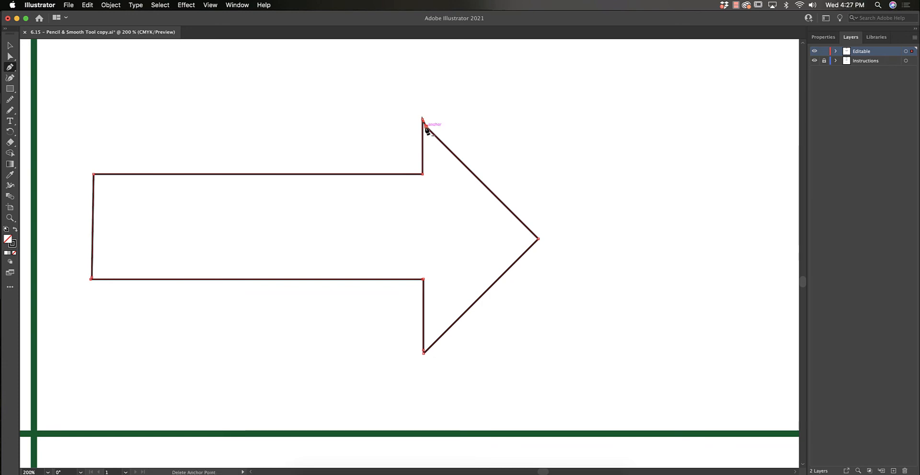
pyautogui.click(426, 126)
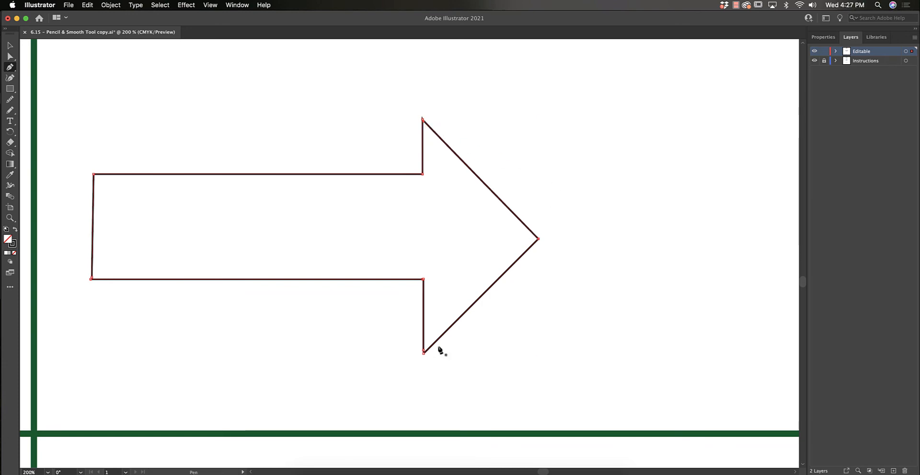
pyautogui.press('v')
pyautogui.click(488, 355)
# Trace the flame with the Pencil Tool from its upper tip around the straight edge and underside into the lower curl.
pyautogui.press('super+minus')
pyautogui.press('super+minus')
pyautogui.press('super+minus')
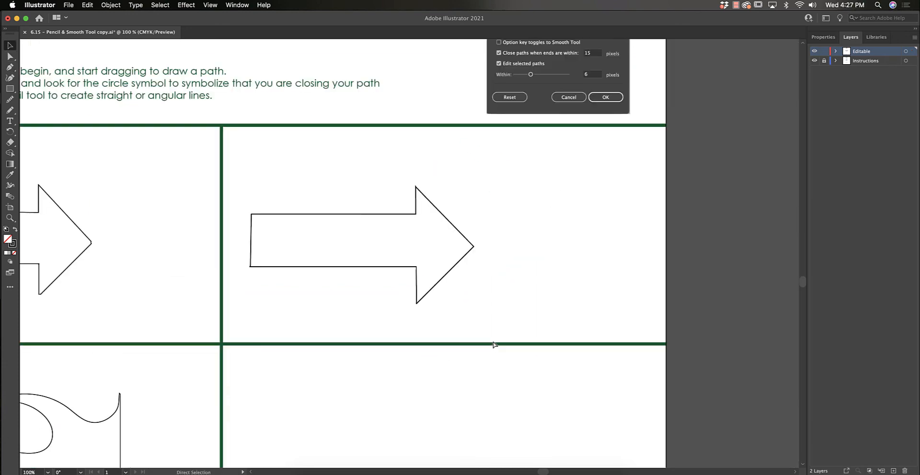
pyautogui.moveTo(289, 380); pyautogui.dragTo(381, 209)
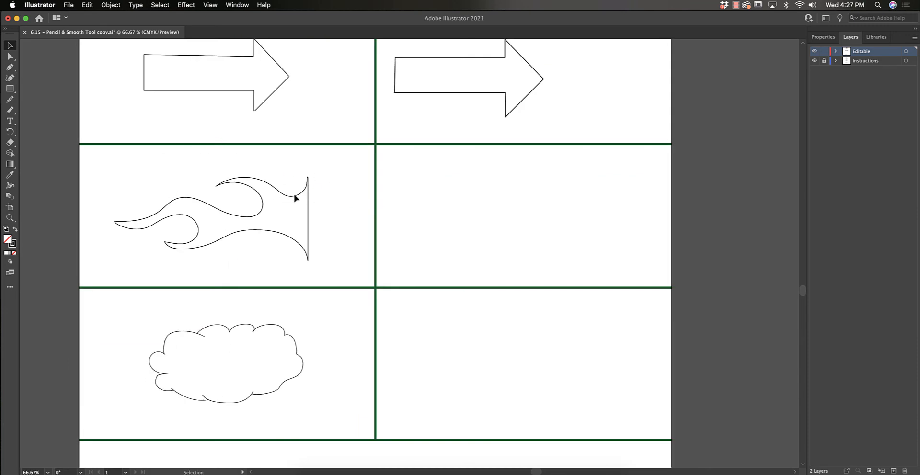
pyautogui.click(10, 110)
pyautogui.moveTo(217, 183)
pyautogui.mouseDown()
pyautogui.moveTo(246, 178)
pyautogui.moveTo(302, 192)
pyautogui.moveTo(307, 178)
pyautogui.moveTo(309, 257)
pyautogui.moveTo(290, 237)
pyautogui.moveTo(259, 231)
pyautogui.moveTo(193, 247)
pyautogui.moveTo(166, 243)
pyautogui.moveTo(197, 230)
pyautogui.mouseUp()
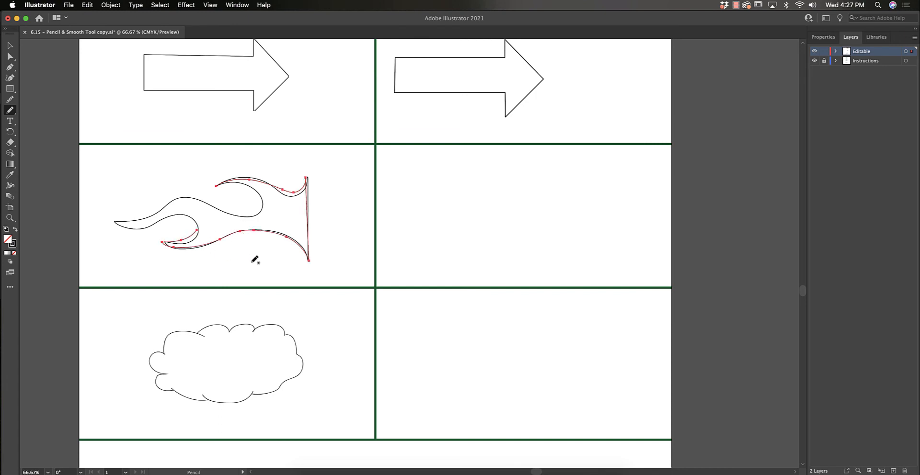
pyautogui.press('v')
# Trace the upper two whiskers on the left side of the sitting rabbit's face with the Pencil Tool, then deselect.
pyautogui.scroll(-10, 395, 218)
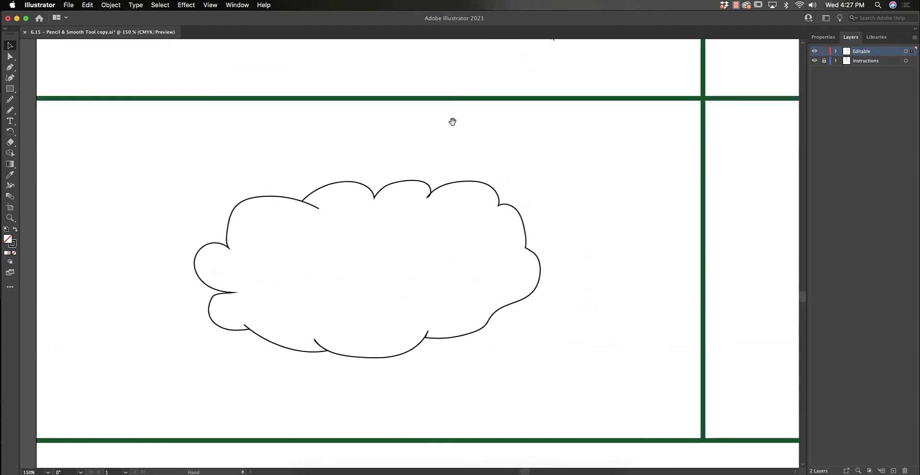
pyautogui.scroll(-15, 452, 121)
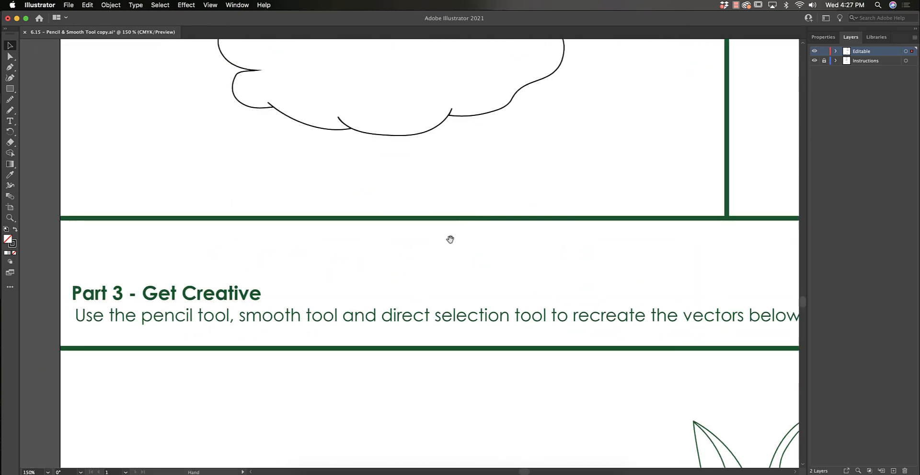
pyautogui.click(10, 110)
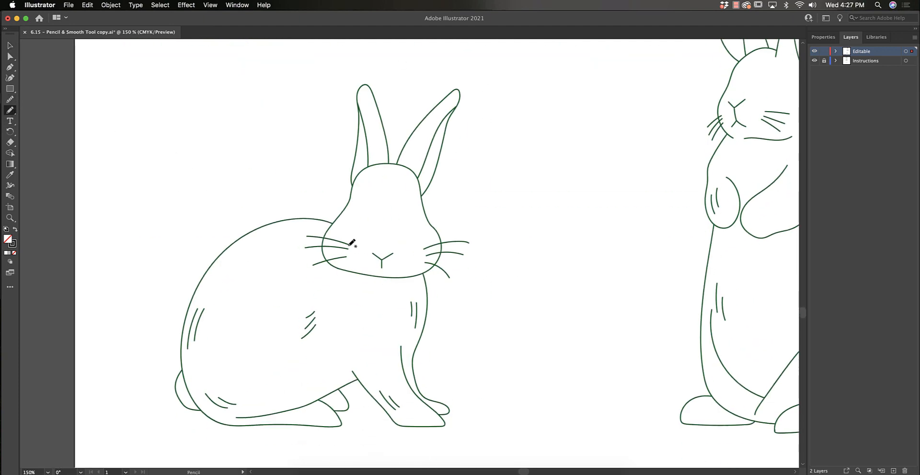
pyautogui.moveTo(349, 246)
pyautogui.mouseDown()
pyautogui.moveTo(313, 235)
pyautogui.moveTo(313, 248)
pyautogui.moveTo(350, 245)
pyautogui.mouseUp()
pyautogui.press('super+z')
pyautogui.press('super+equal')
pyautogui.press('super+equal')
pyautogui.moveTo(491, 290); pyautogui.dragTo(419, 281)
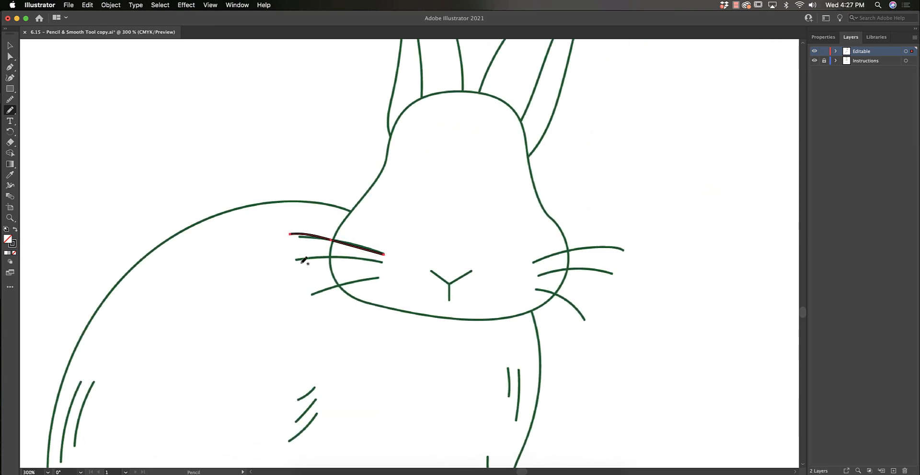
pyautogui.moveTo(295, 260); pyautogui.dragTo(379, 261)
pyautogui.click(10, 57)
pyautogui.click(455, 329)
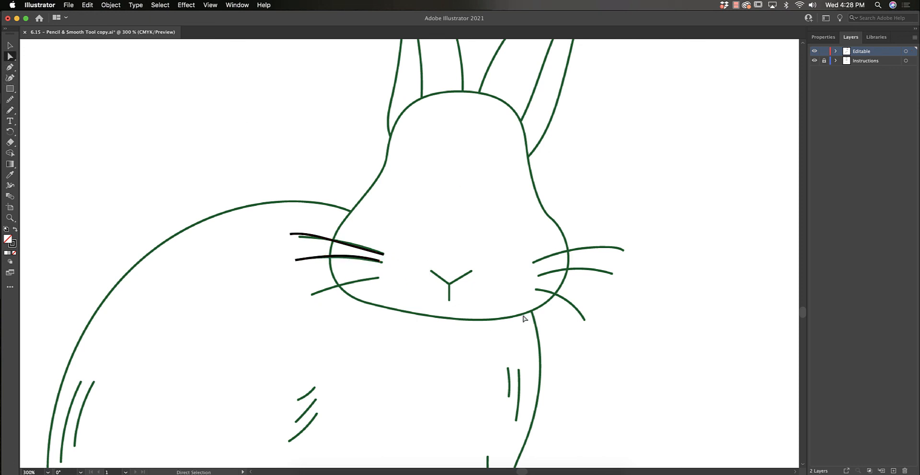
# Trace the sitting rabbit's Y-shaped nose with separate Pencil Tool strokes and deselect them.
pyautogui.hscroll(3, 431, 268)
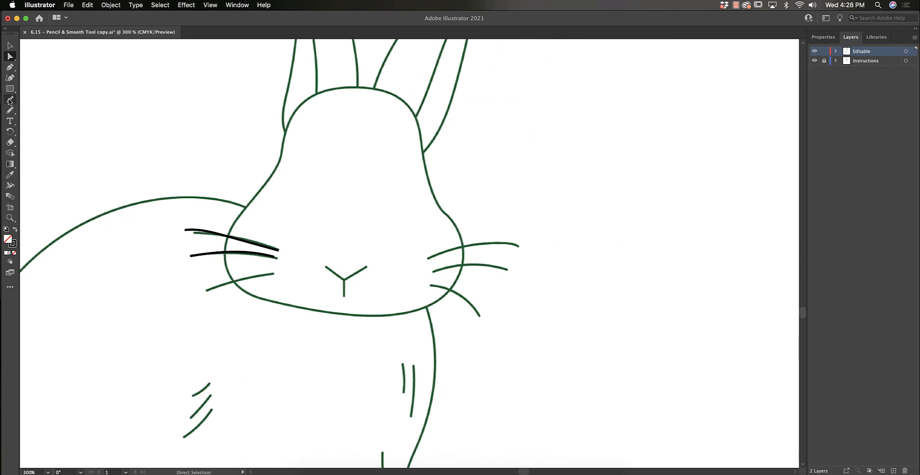
pyautogui.click(10, 110)
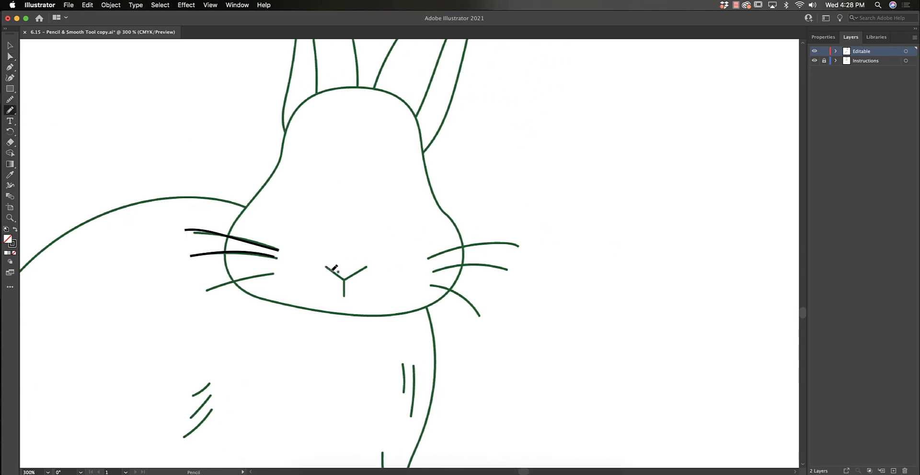
pyautogui.moveTo(334, 269)
pyautogui.mouseDown()
pyautogui.moveTo(346, 280)
pyautogui.moveTo(370, 268)
pyautogui.mouseUp()
pyautogui.moveTo(345, 279); pyautogui.dragTo(343, 301)
pyautogui.moveTo(368, 269); pyautogui.dragTo(346, 280)
pyautogui.press('v')
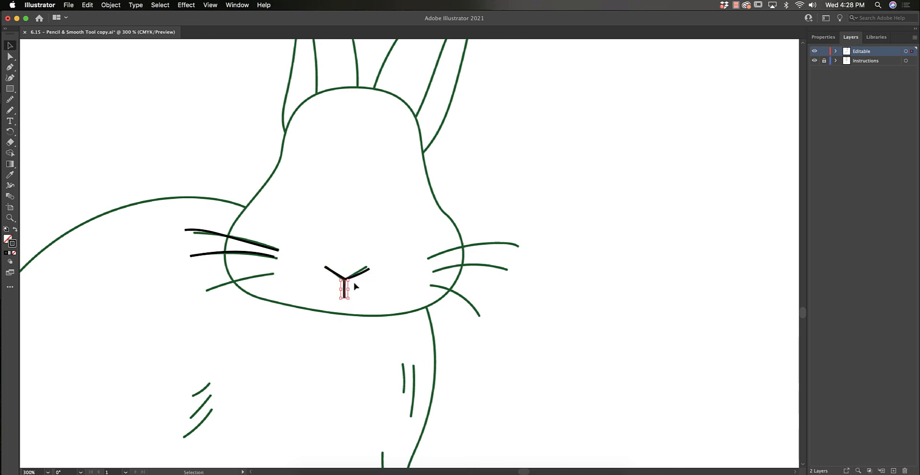
pyautogui.click(375, 288)
pyautogui.press('super+minus')
pyautogui.press('super+minus')
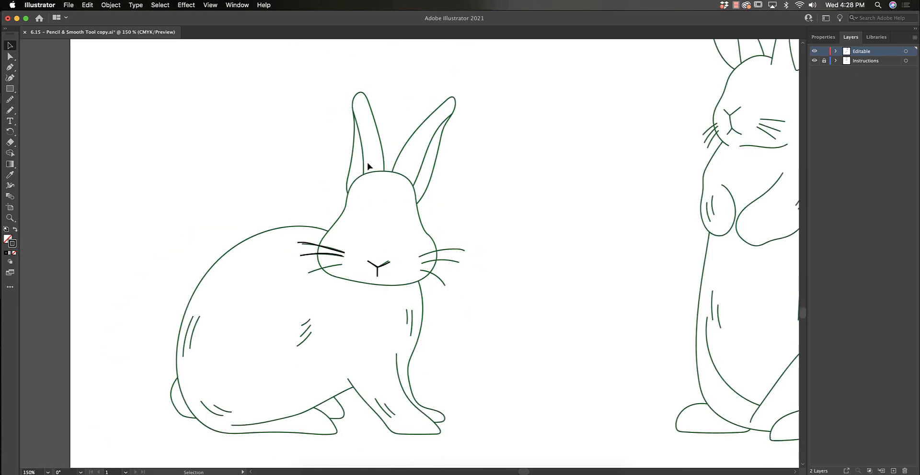
pyautogui.moveTo(510, 267); pyautogui.dragTo(402, 259)
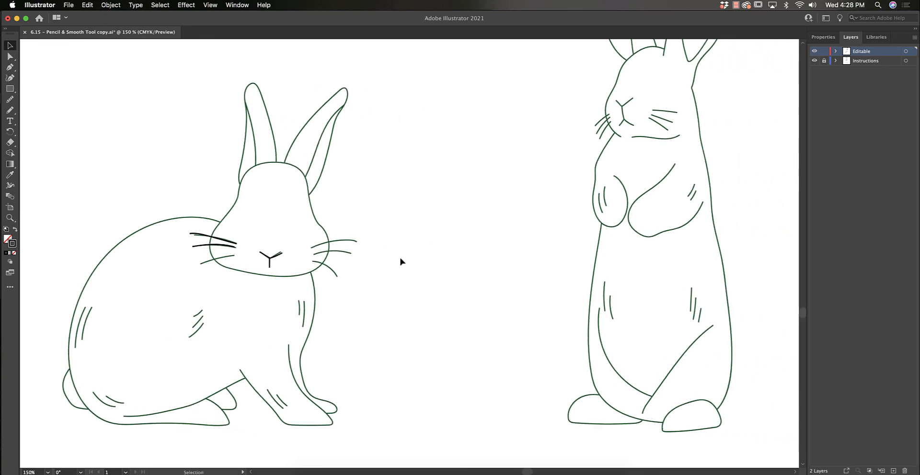
pyautogui.press('super+minus')
pyautogui.press('super+minus')
pyautogui.moveTo(440, 275); pyautogui.dragTo(308, 264)
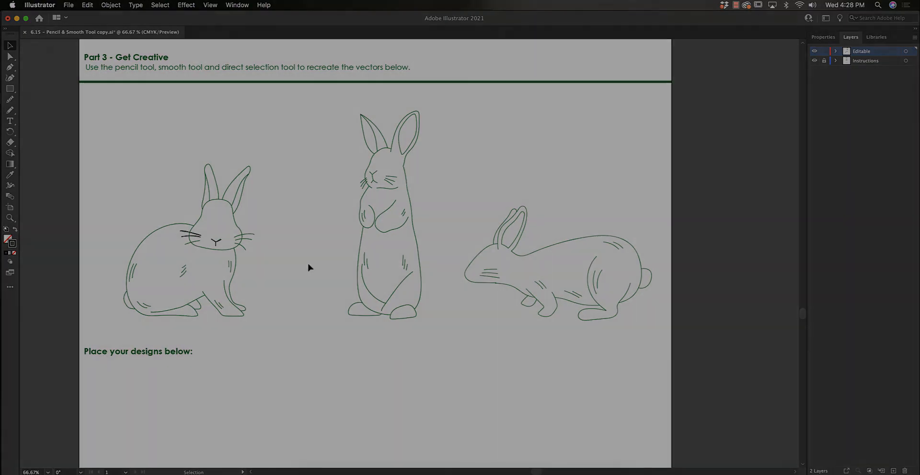